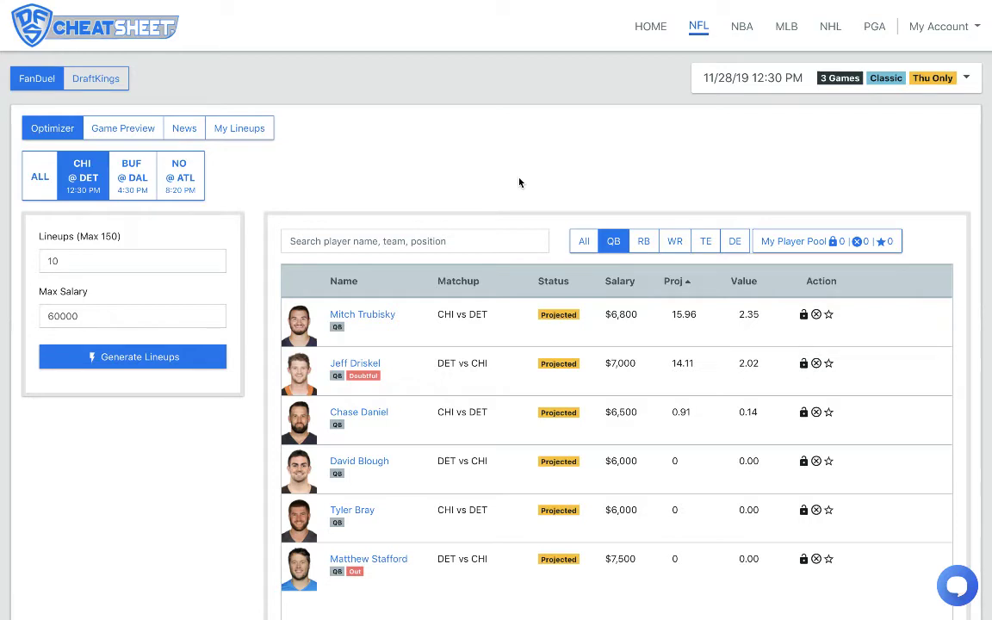
# Show players from all three Thursday games and examine the quarterback salaries, projections and values
pyautogui.click(39, 176)
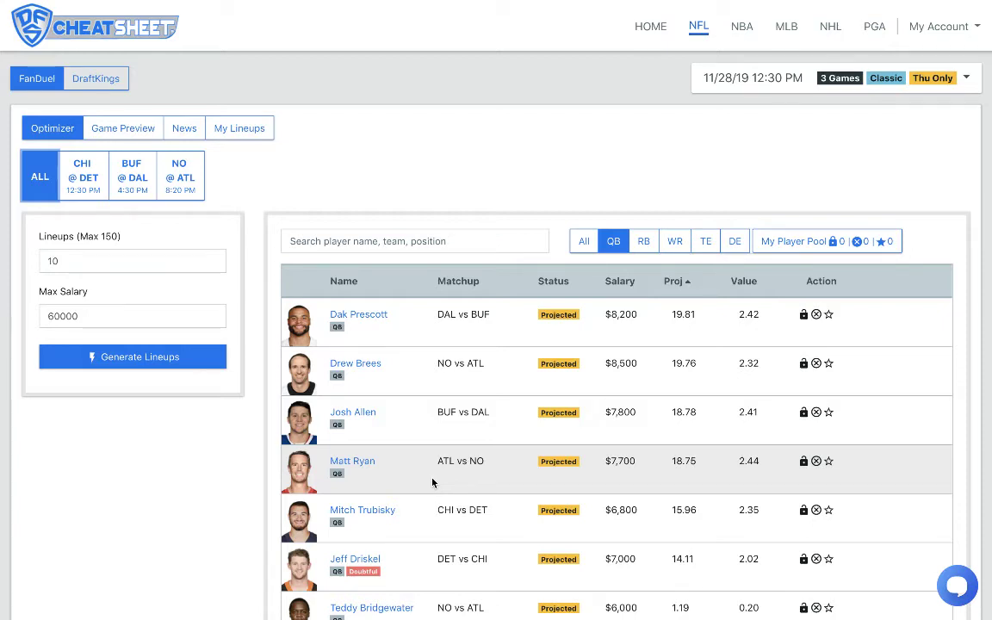
pyautogui.scroll(-4, 433, 482)
pyautogui.scroll(4, 433, 483)
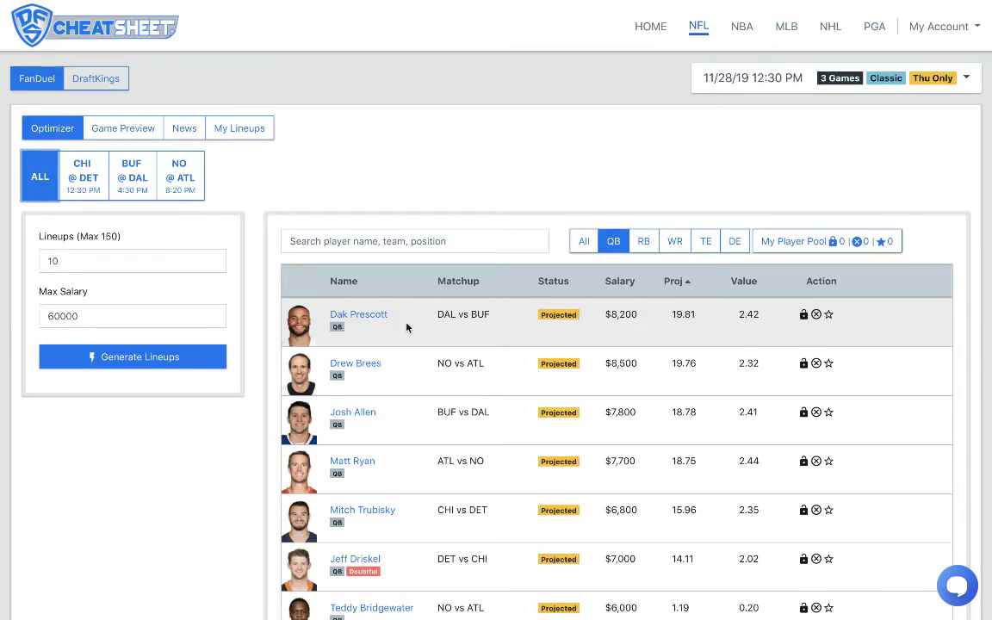
pyautogui.scroll(-1, 406, 328)
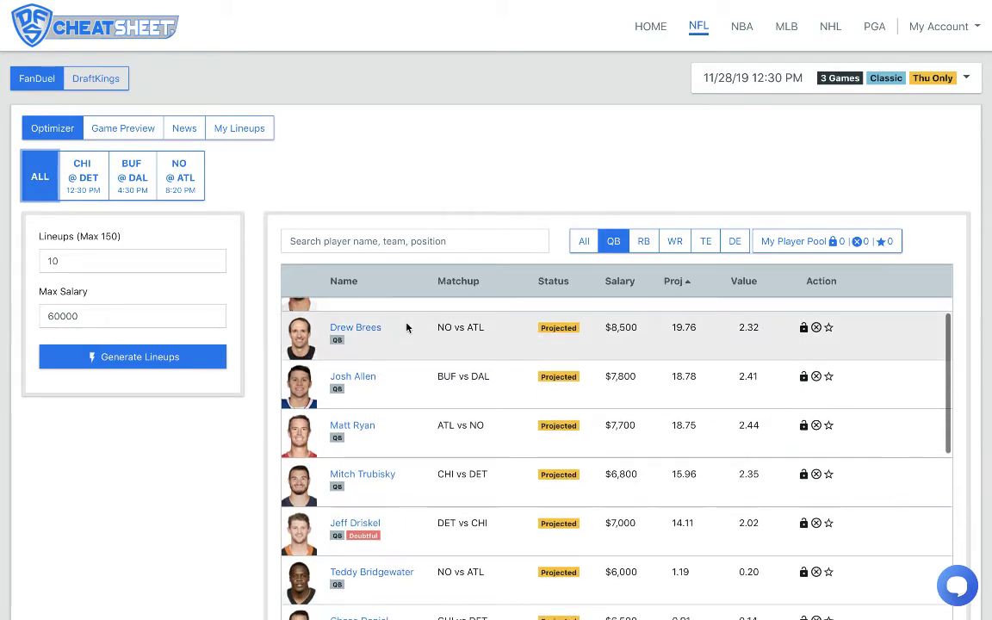
pyautogui.scroll(-2, 407, 327)
pyautogui.scroll(-2, 407, 327)
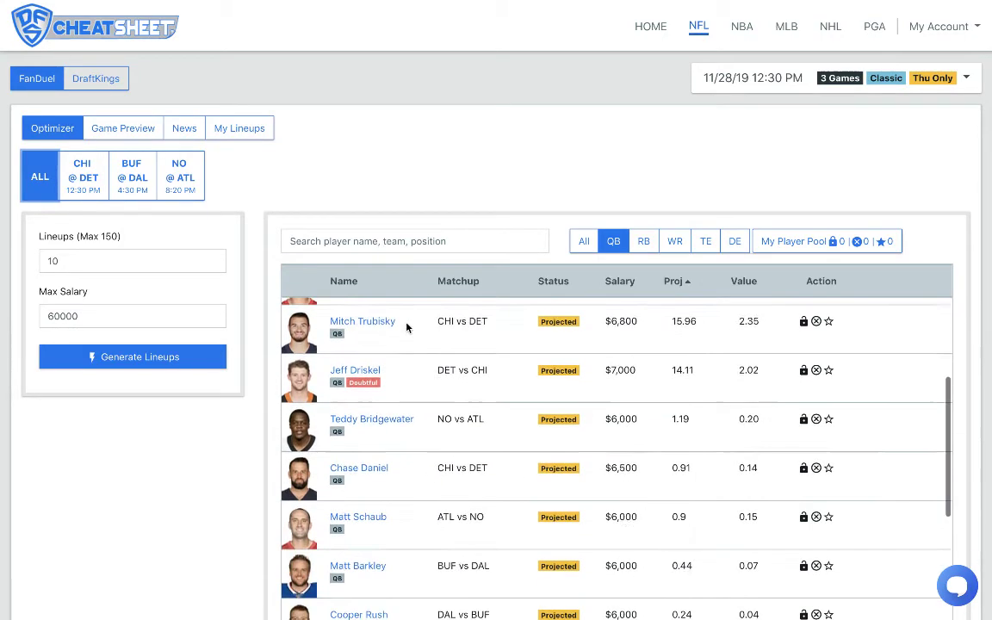
pyautogui.scroll(-5, 407, 328)
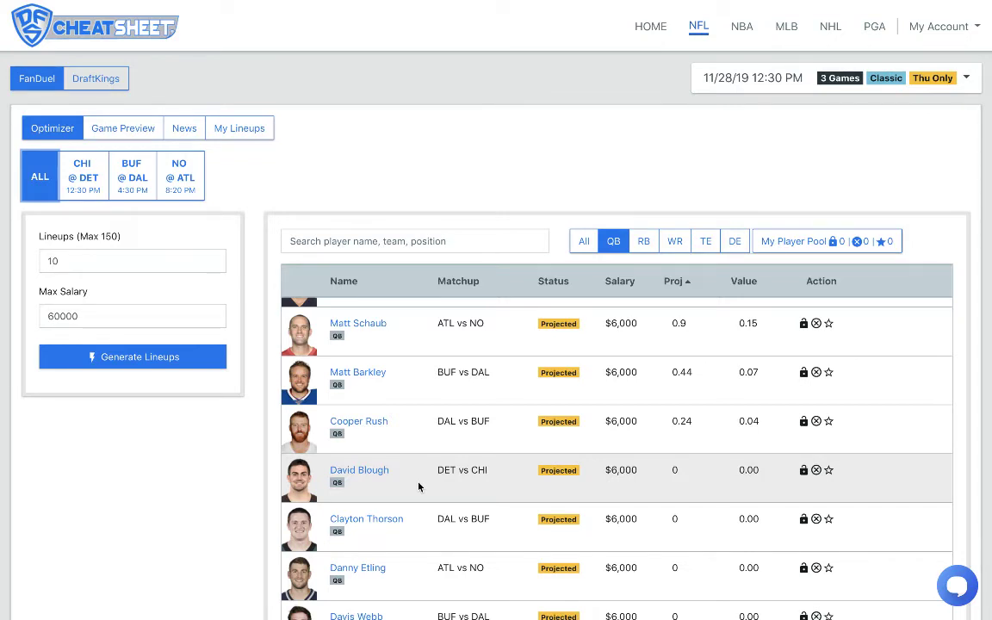
# Examine the wide receiver projections and return to the top of the quarterback list
pyautogui.click(674, 241)
pyautogui.scroll(2, 474, 368)
pyautogui.scroll(5, 475, 369)
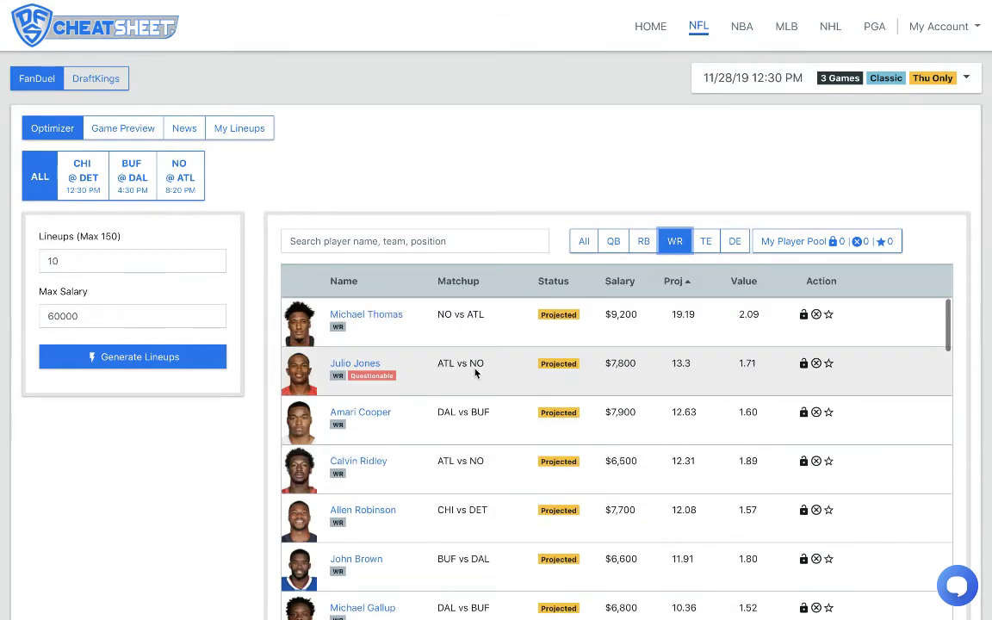
pyautogui.scroll(-2, 525, 488)
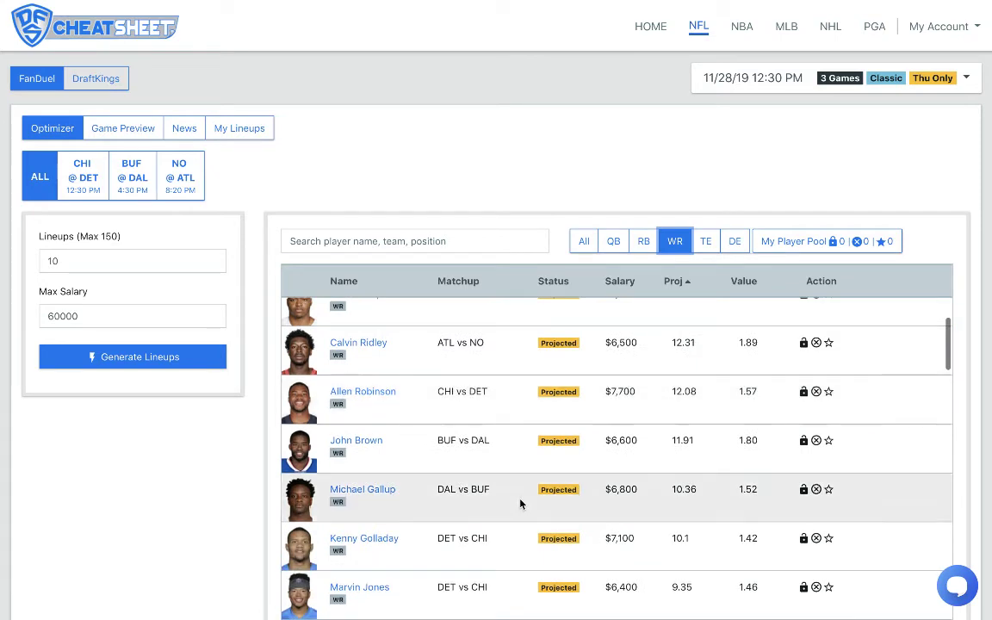
pyautogui.scroll(-3, 520, 505)
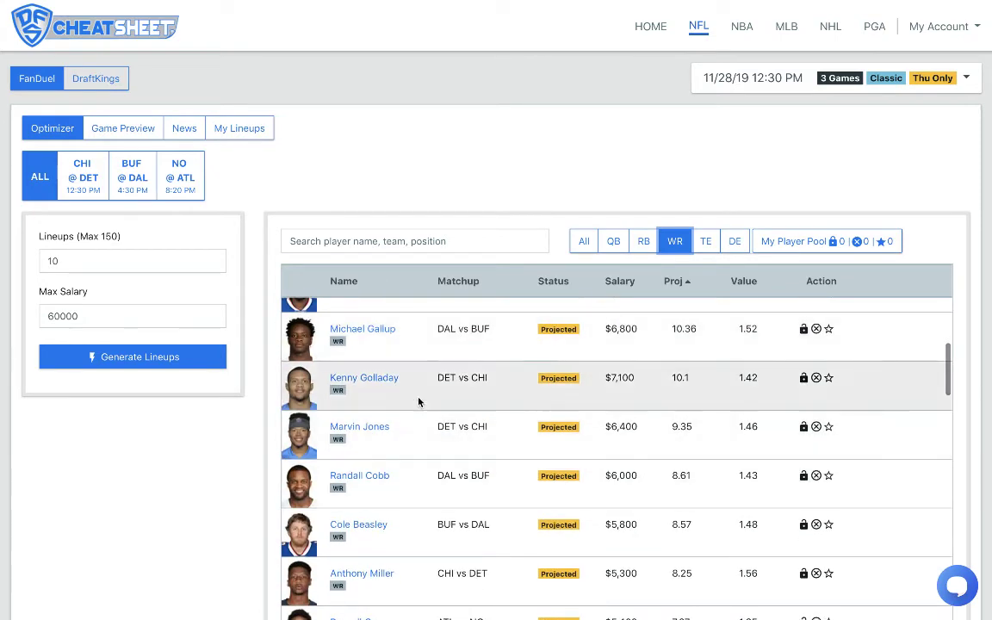
pyautogui.click(616, 241)
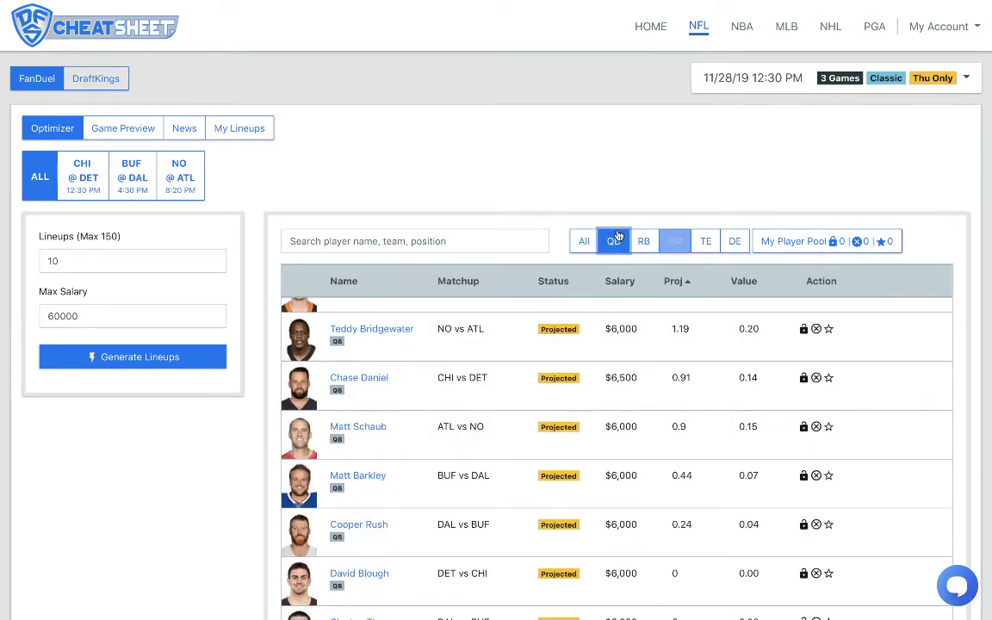
pyautogui.scroll(3, 420, 328)
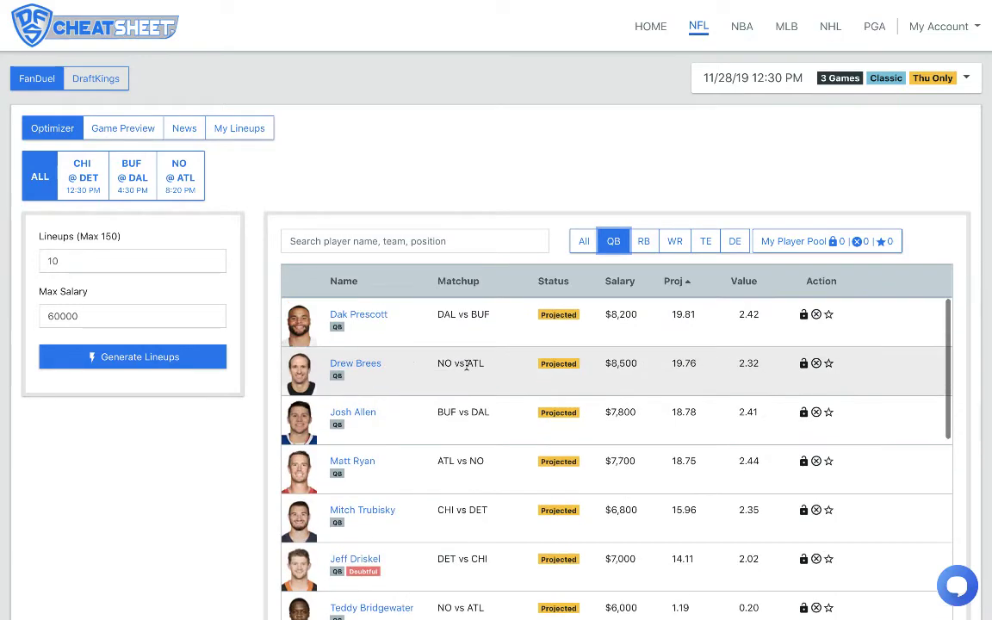
# Examine the running back list, comparing salaries, projections and values from the top players down to the cheap backups
pyautogui.click(641, 245)
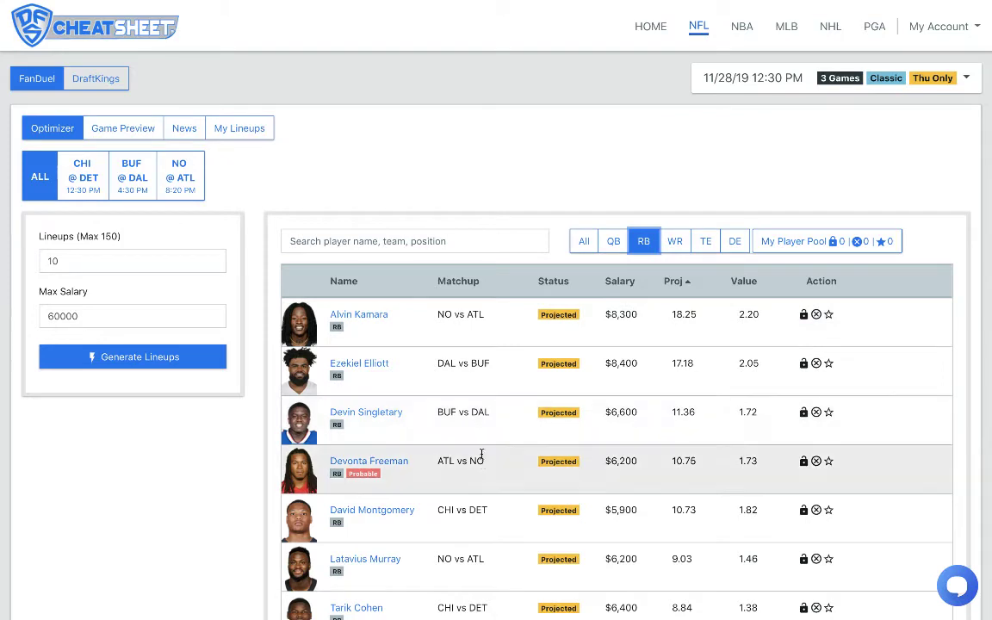
pyautogui.scroll(-1, 465, 478)
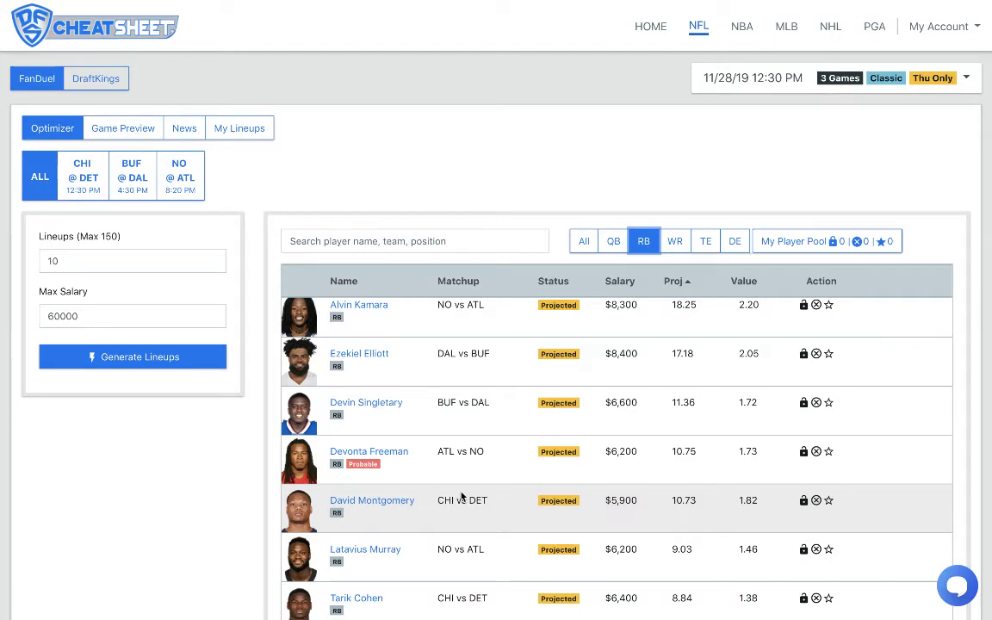
pyautogui.scroll(-1, 492, 509)
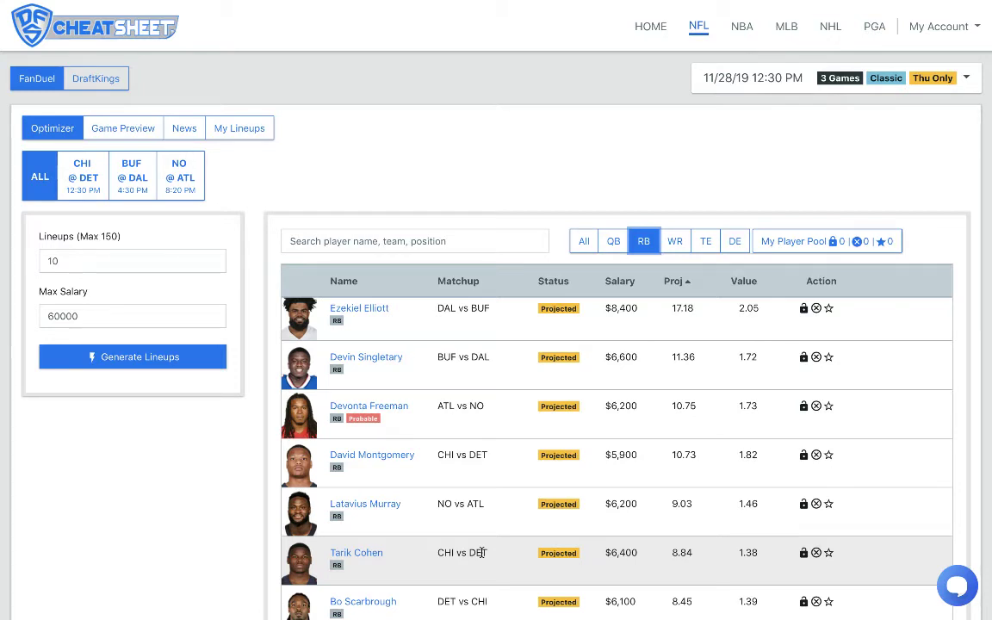
pyautogui.scroll(-1, 483, 556)
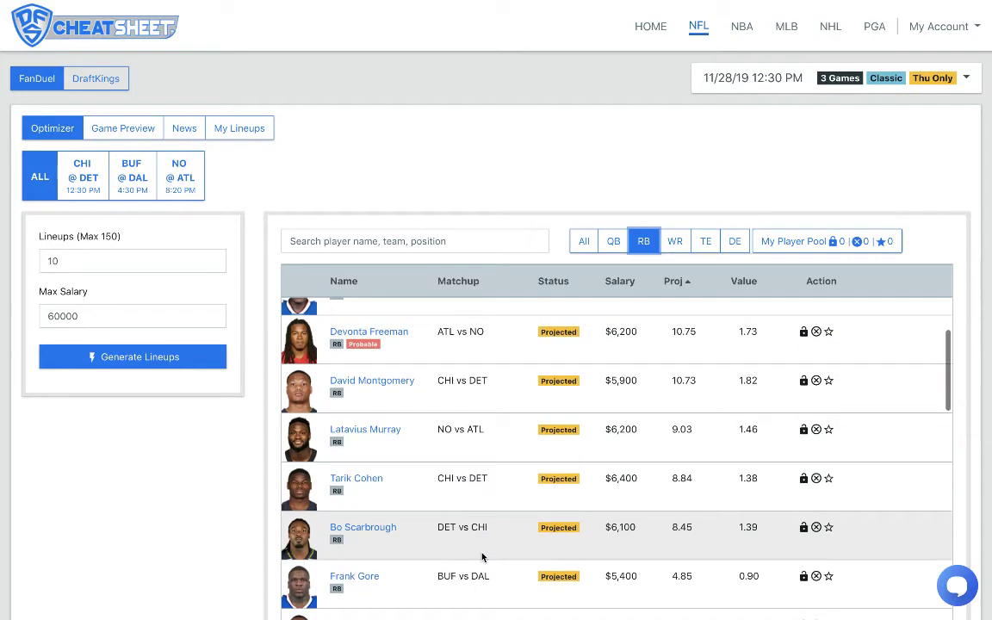
pyautogui.scroll(-1, 483, 556)
pyautogui.scroll(3, 482, 555)
pyautogui.scroll(-2, 474, 514)
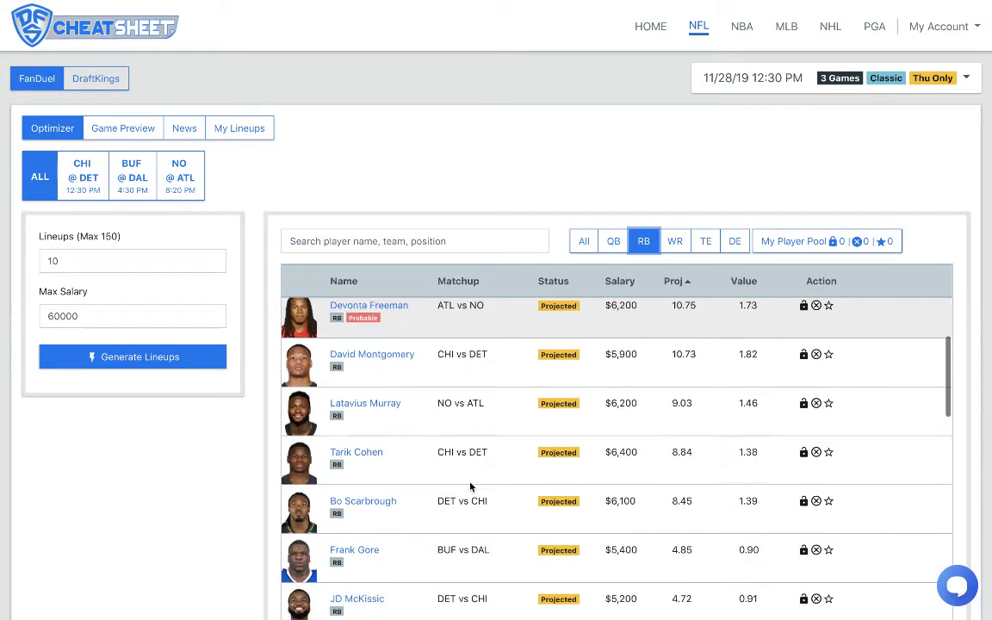
pyautogui.scroll(-3, 470, 487)
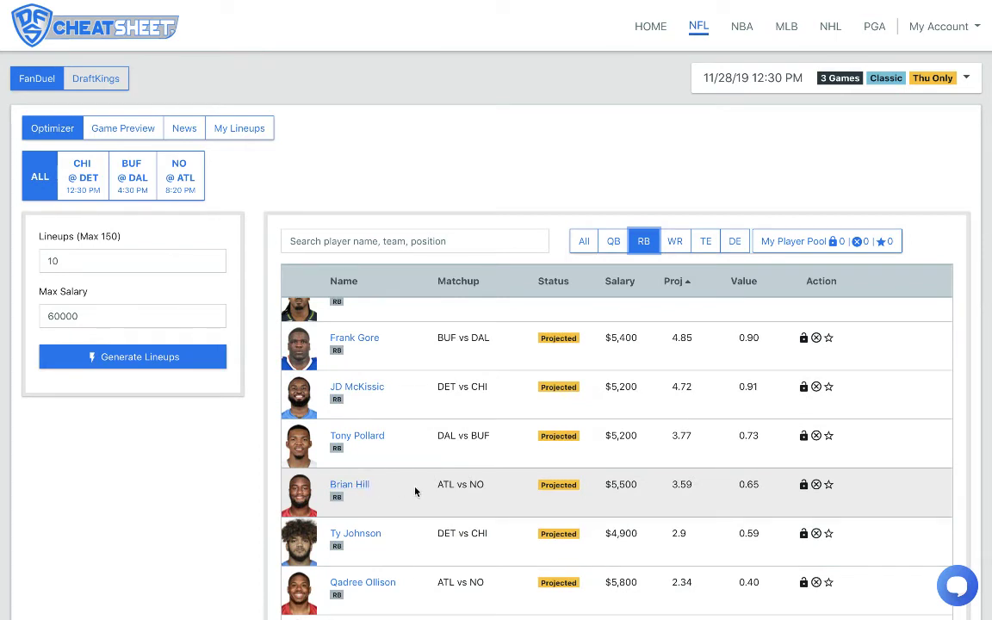
pyautogui.scroll(5, 416, 491)
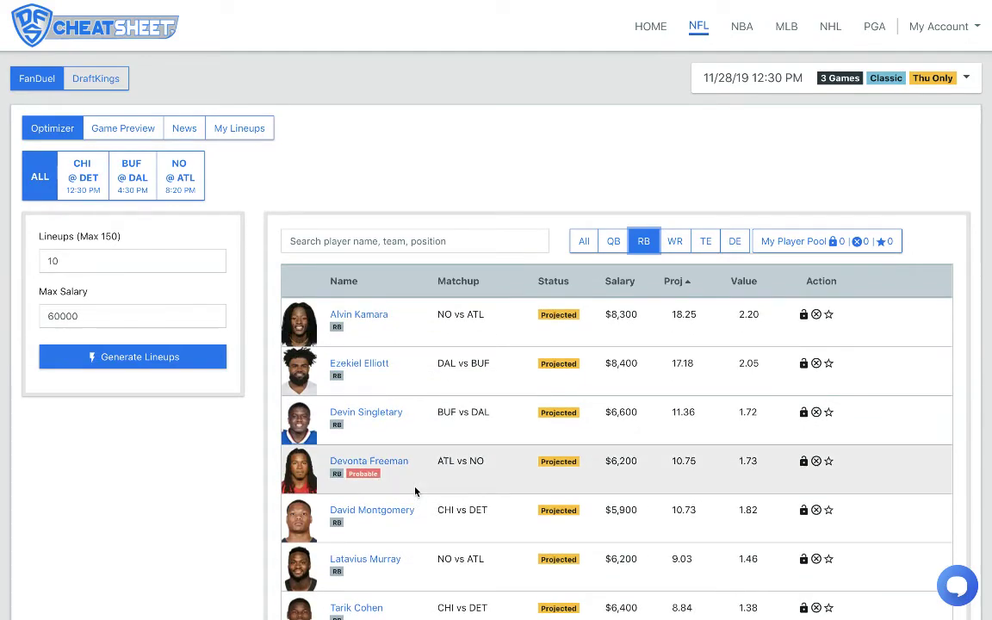
pyautogui.scroll(-3, 416, 491)
pyautogui.scroll(3, 421, 474)
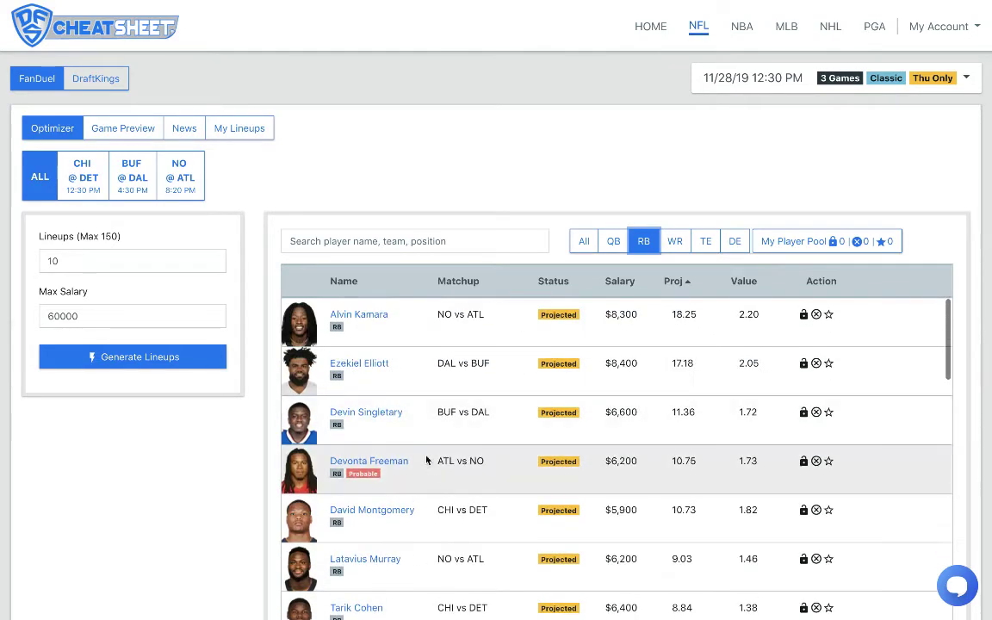
pyautogui.scroll(-3, 434, 469)
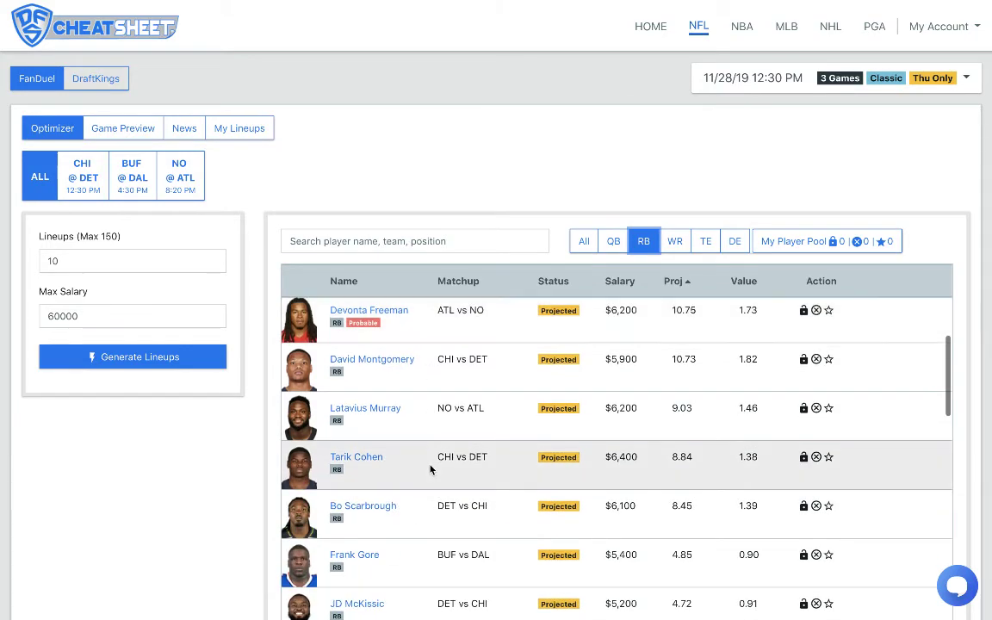
pyautogui.scroll(-3, 435, 517)
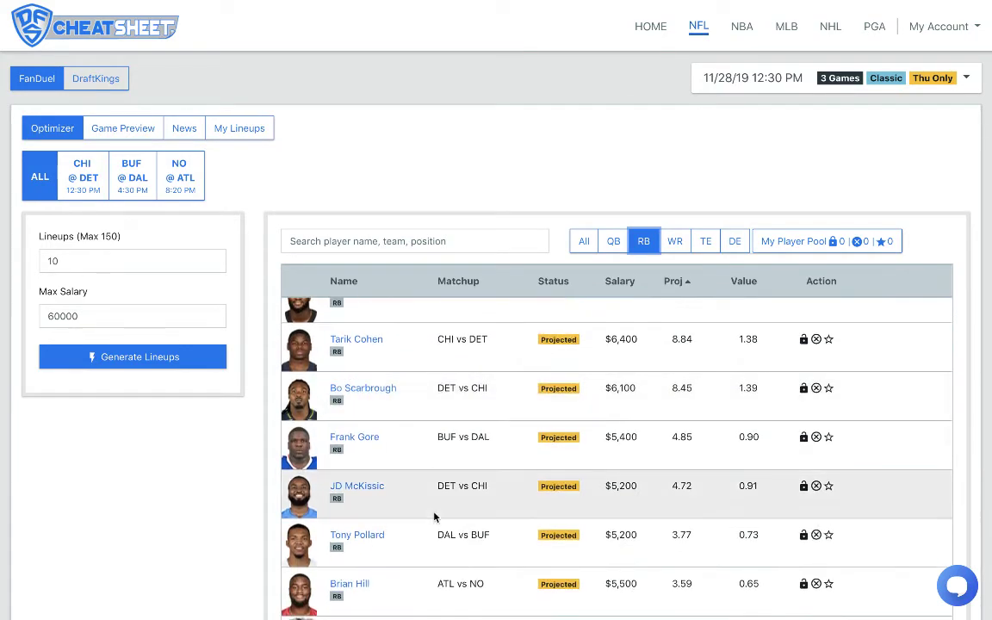
pyautogui.scroll(-1, 435, 517)
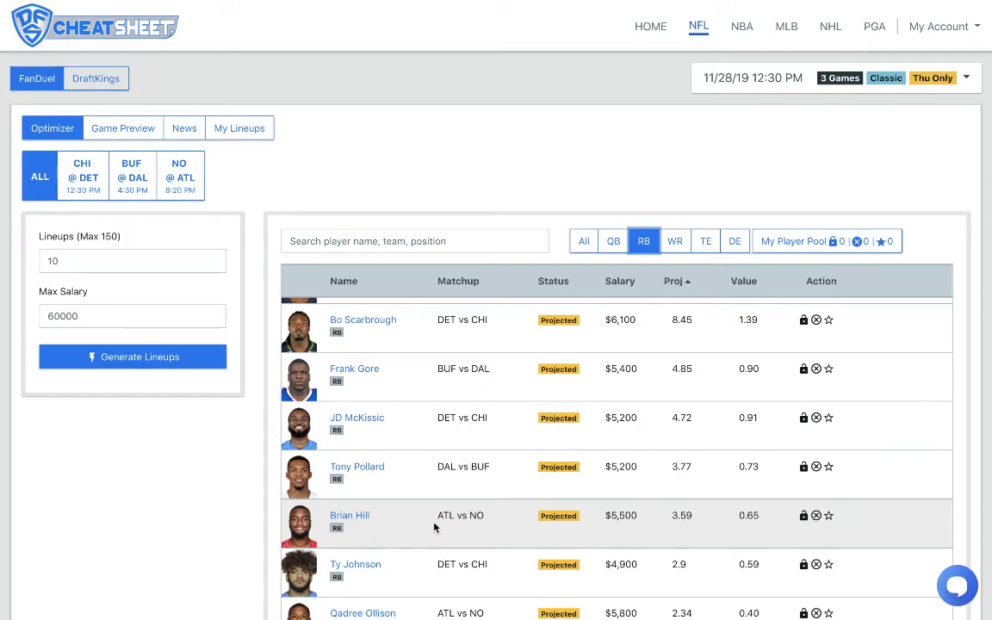
pyautogui.scroll(5, 435, 527)
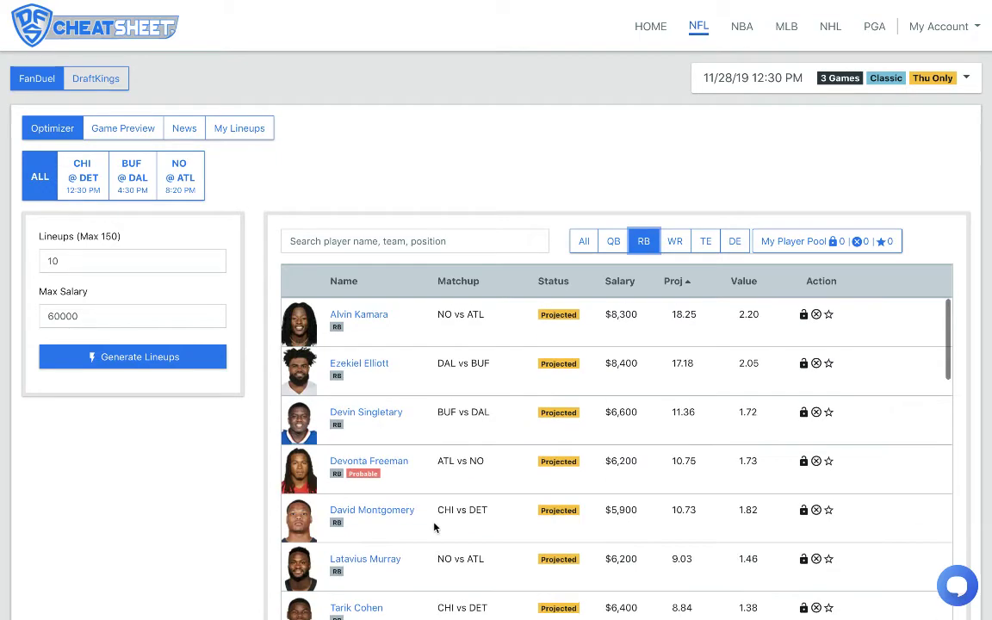
# Review the wide receivers' salaries and projections from the top options down to the mid-priced players
pyautogui.click(672, 241)
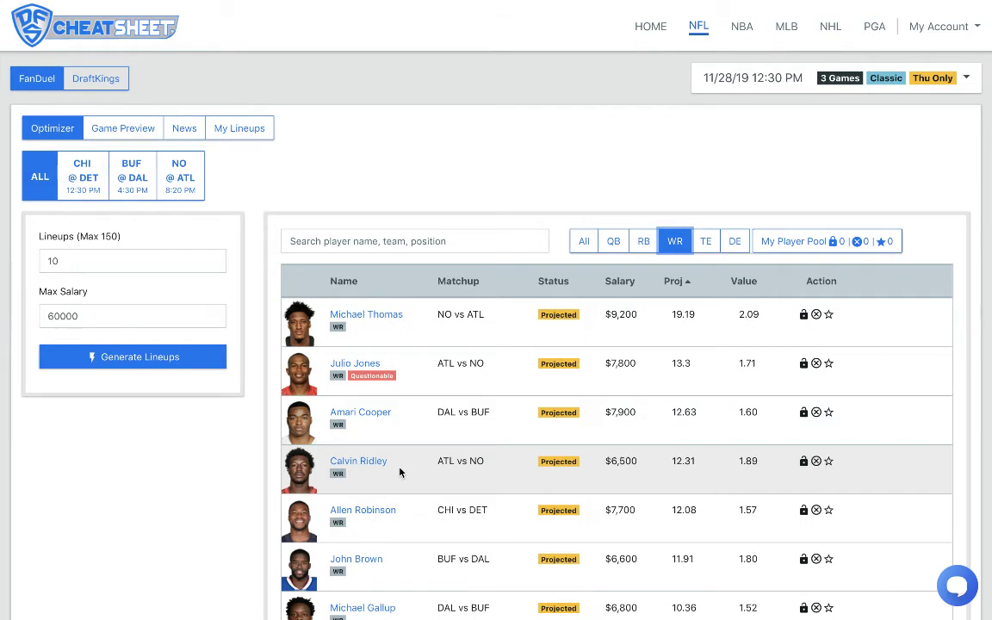
pyautogui.scroll(-1, 400, 472)
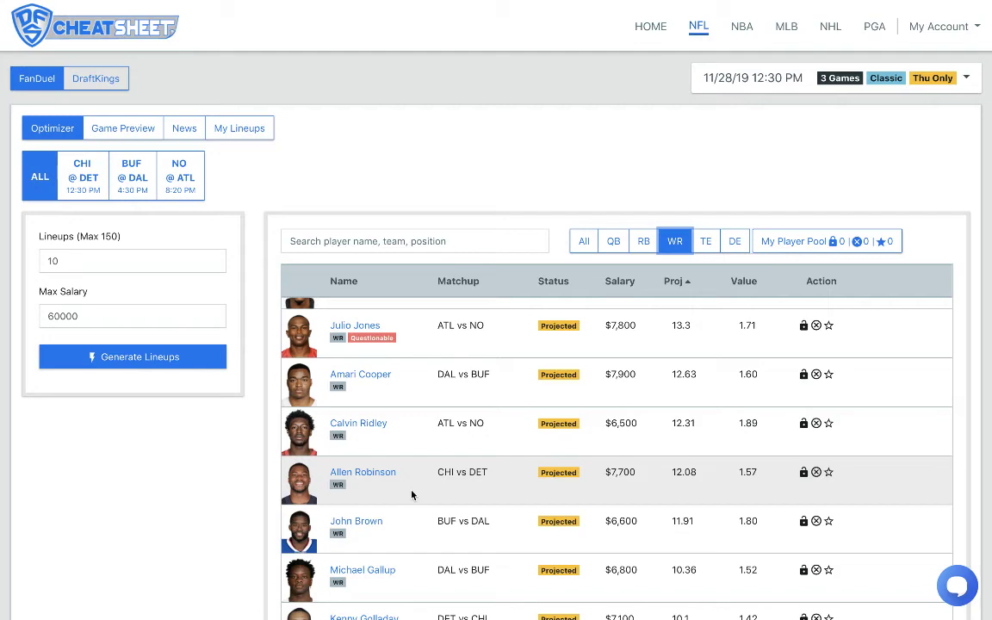
pyautogui.scroll(-4, 411, 494)
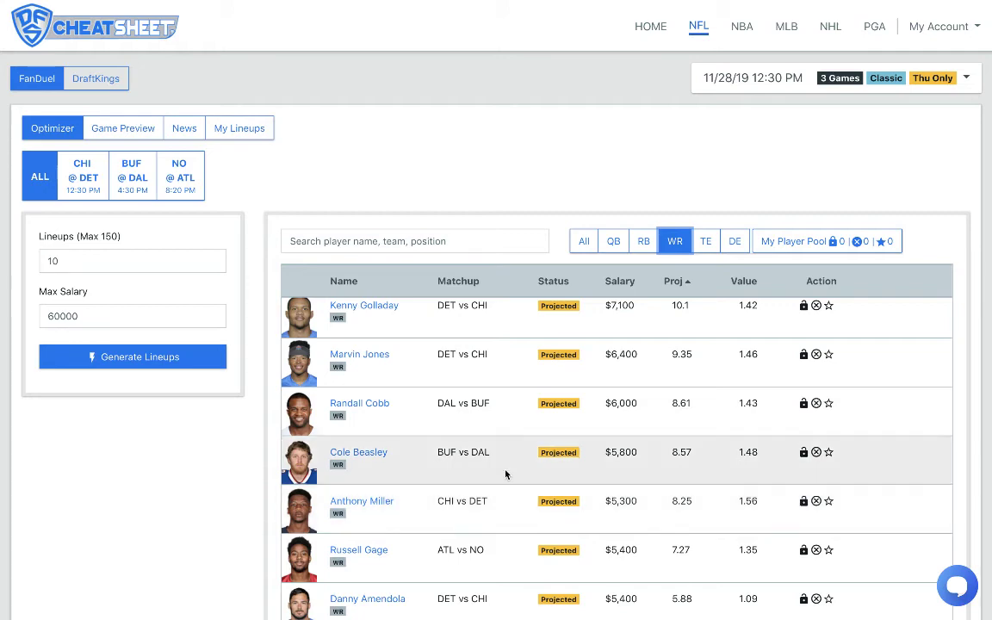
# Examine the full tight end list for salaries, projections and injury tags, ending back at the highest-projected players
pyautogui.click(705, 241)
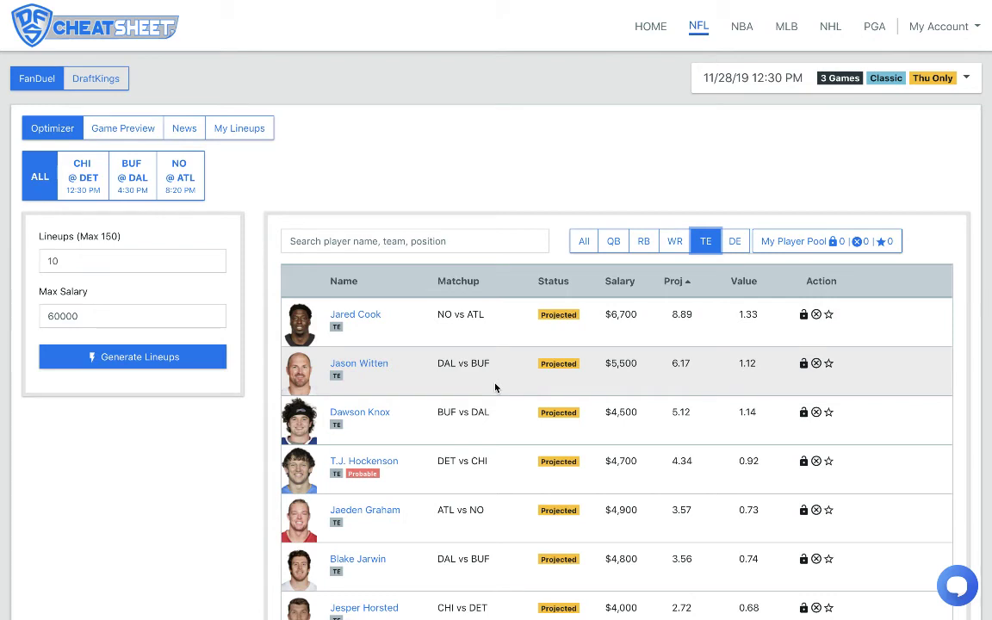
pyautogui.scroll(-1, 496, 388)
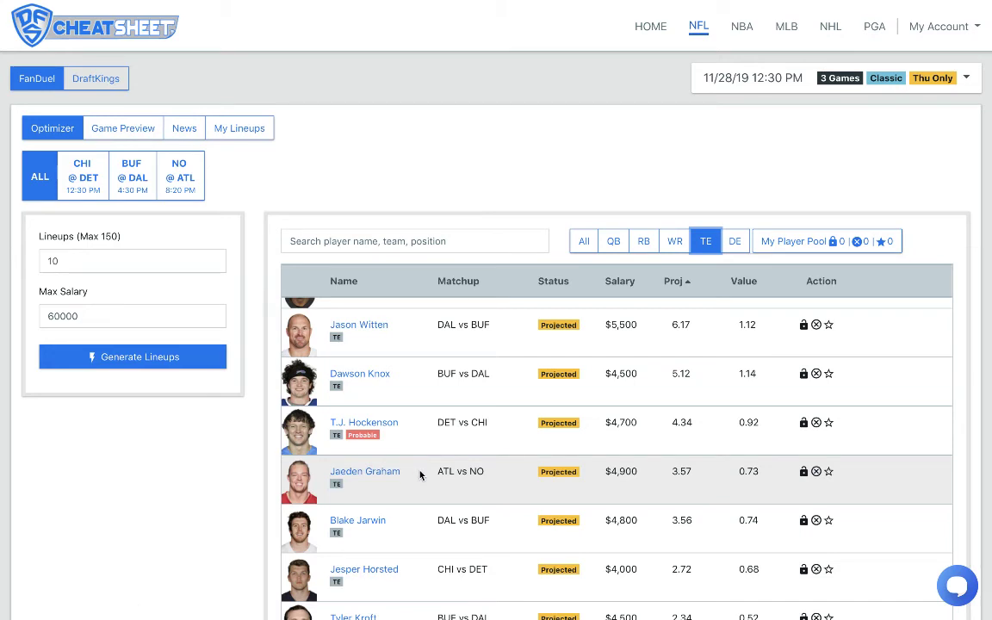
pyautogui.scroll(-3, 419, 474)
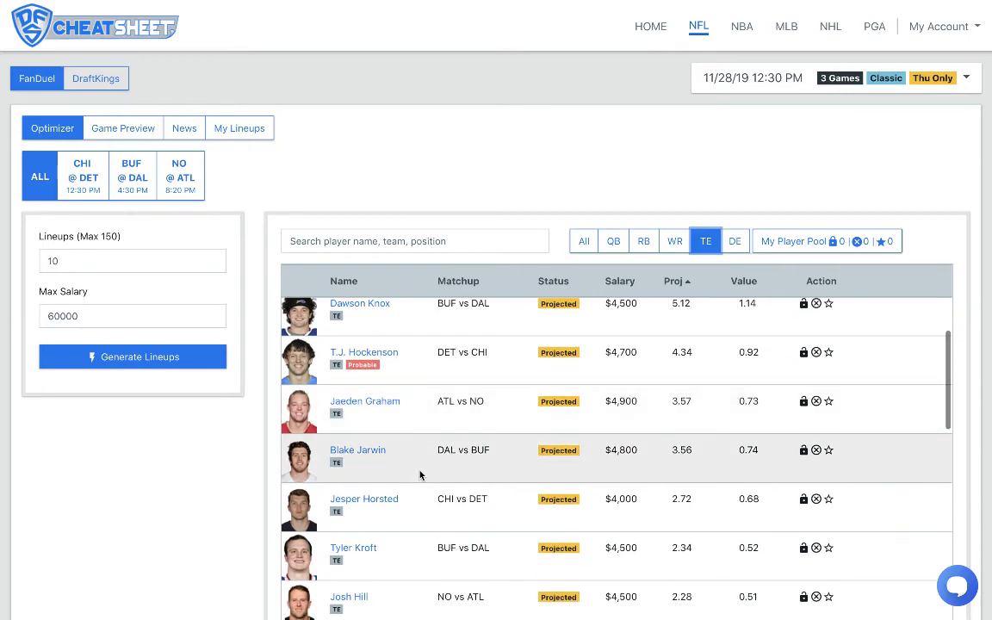
pyautogui.scroll(-5, 419, 475)
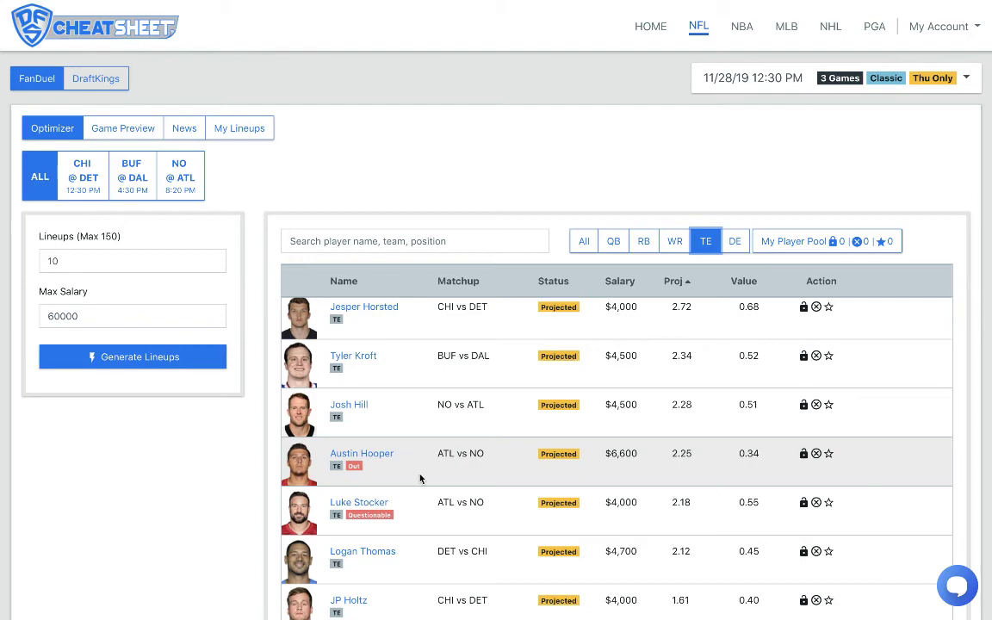
pyautogui.scroll(3, 421, 479)
pyautogui.scroll(-10, 420, 479)
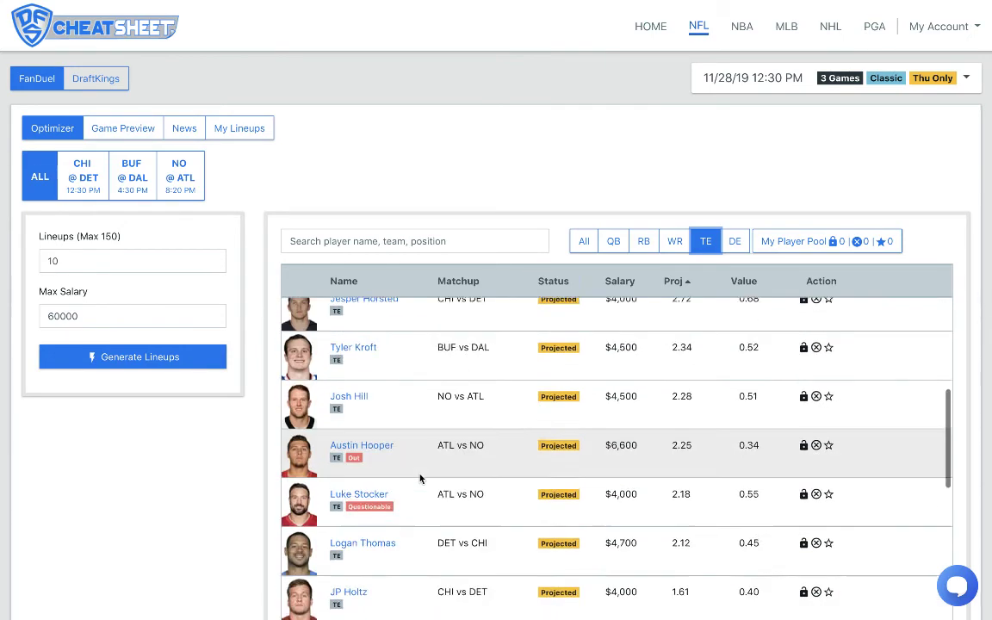
pyautogui.scroll(-10, 420, 479)
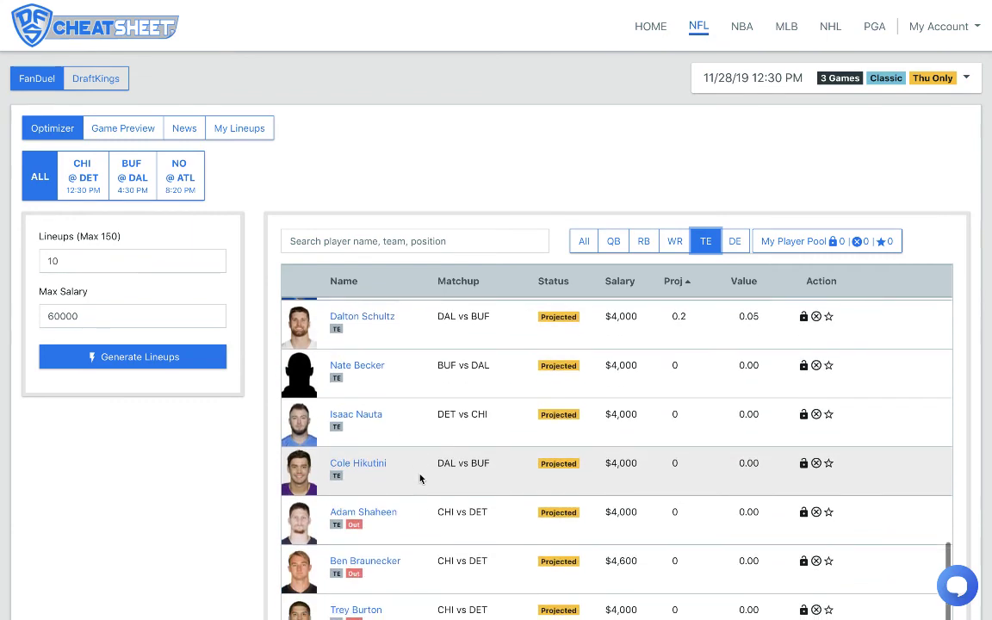
pyautogui.scroll(2, 421, 479)
pyautogui.scroll(15, 420, 479)
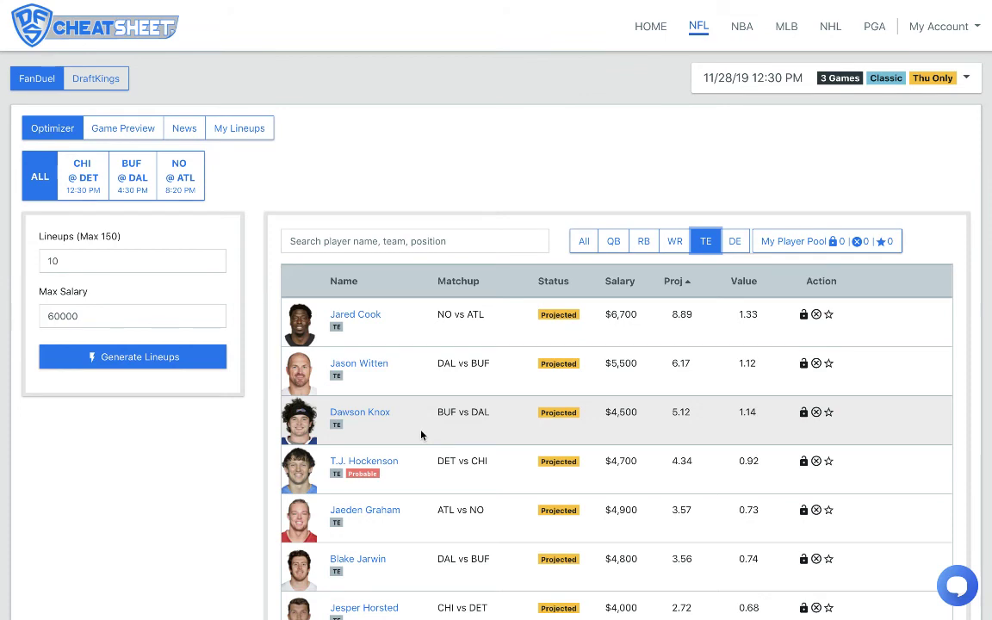
# Review the team defense projections alongside the quarterback list and exit the full-screen view
pyautogui.click(742, 241)
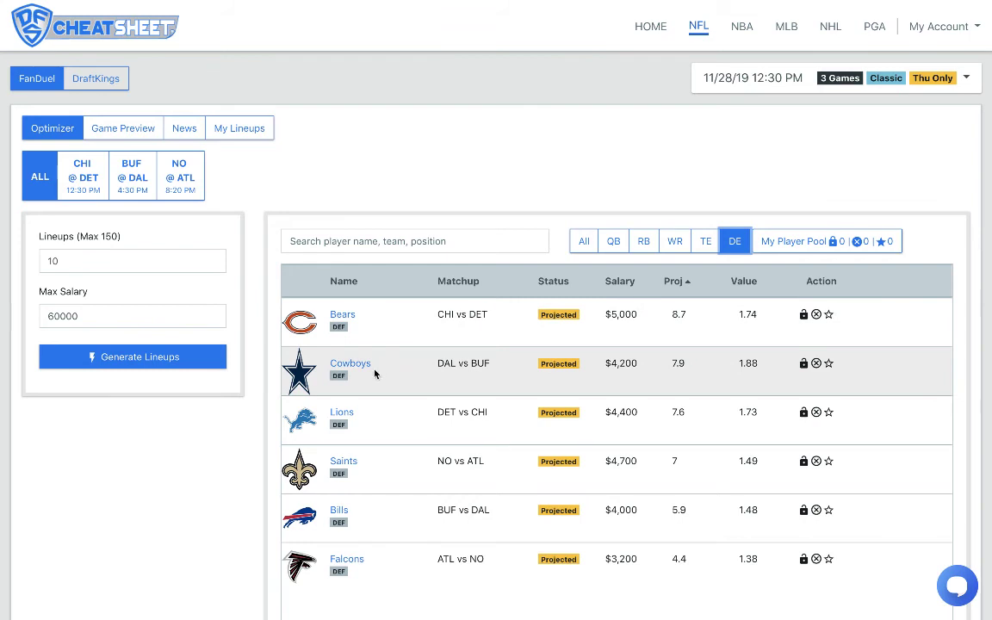
pyautogui.click(615, 244)
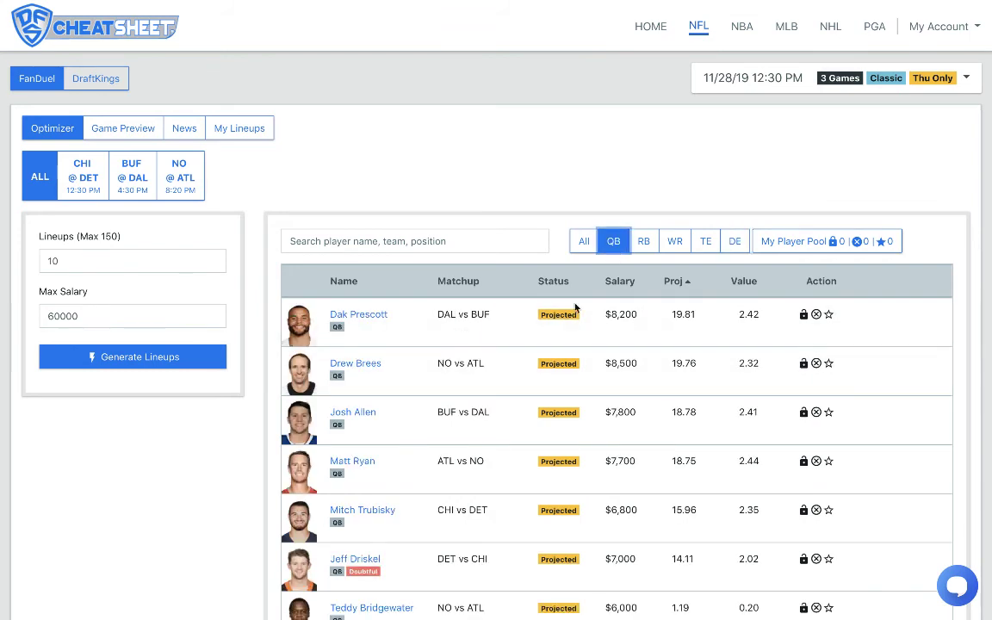
pyautogui.click(735, 241)
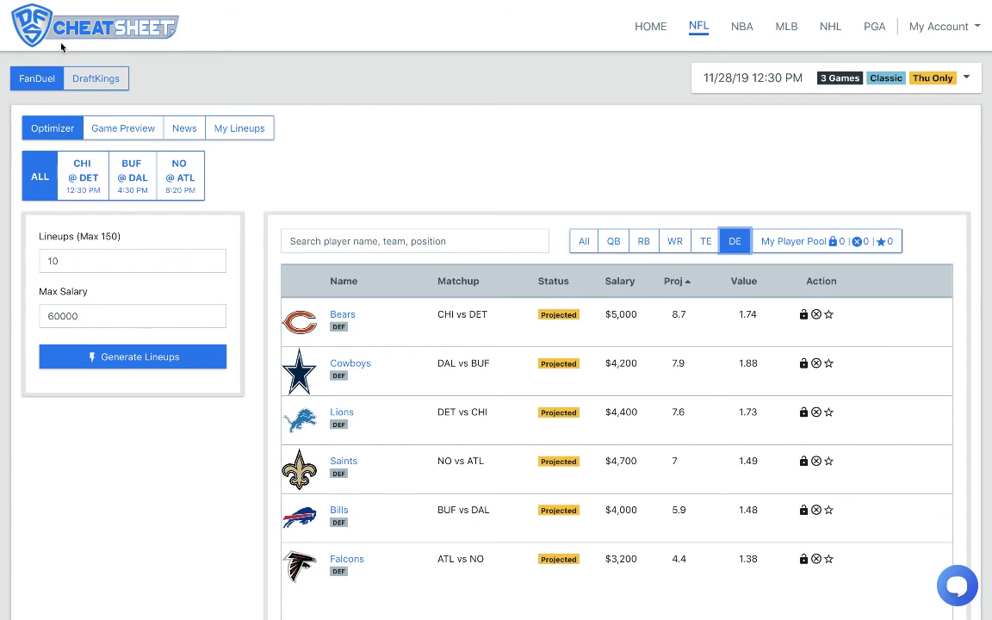
pyautogui.click(36, 20)
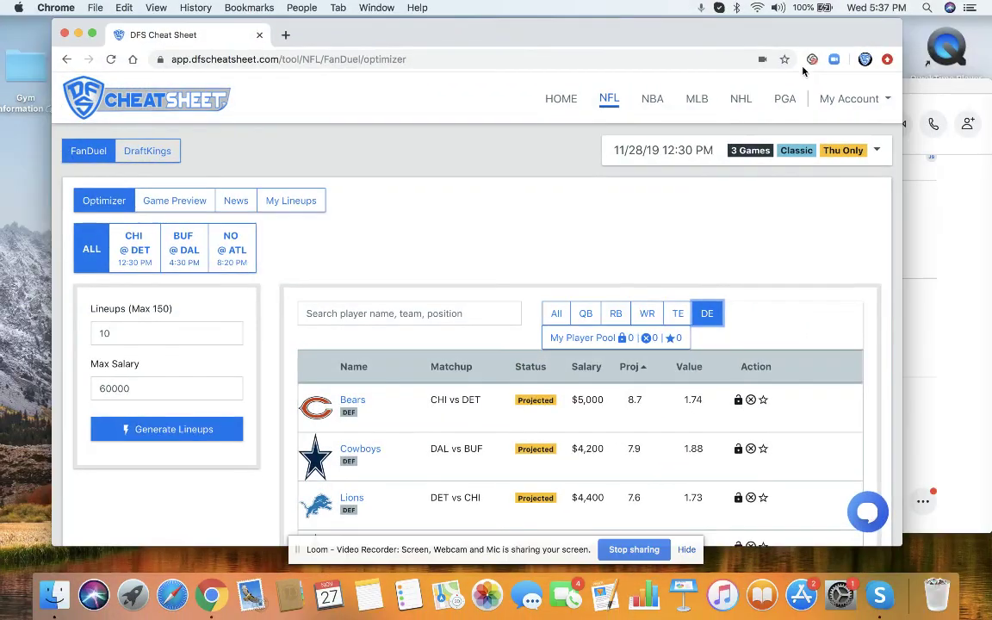